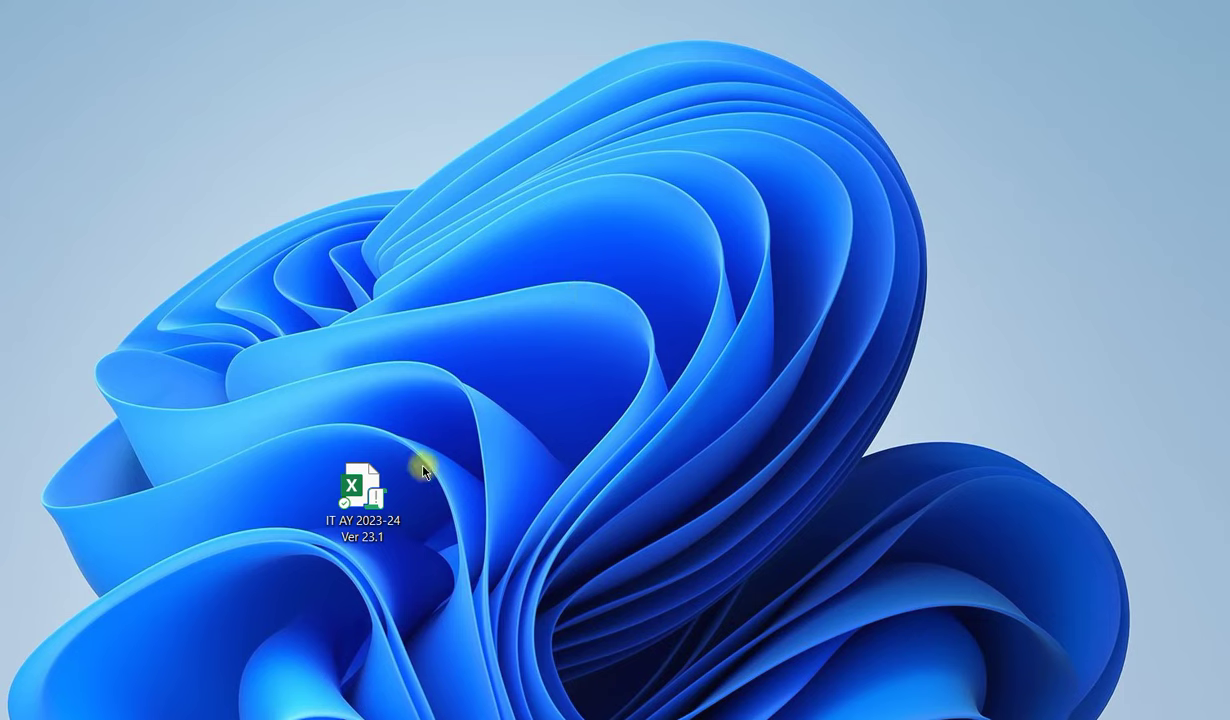
Step: Unblock the 'IT AY 2023-24 Ver 23.1' workbook file through its Properties and apply the change
right_click(371, 500)
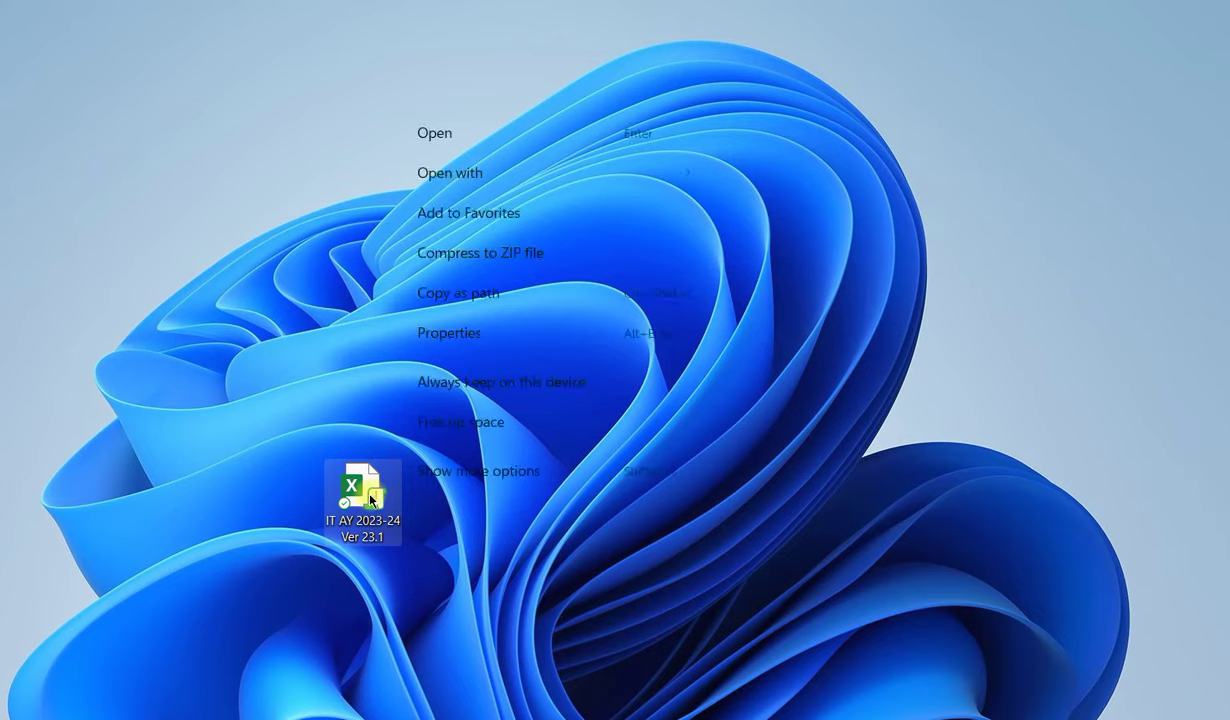
left_click(462, 326)
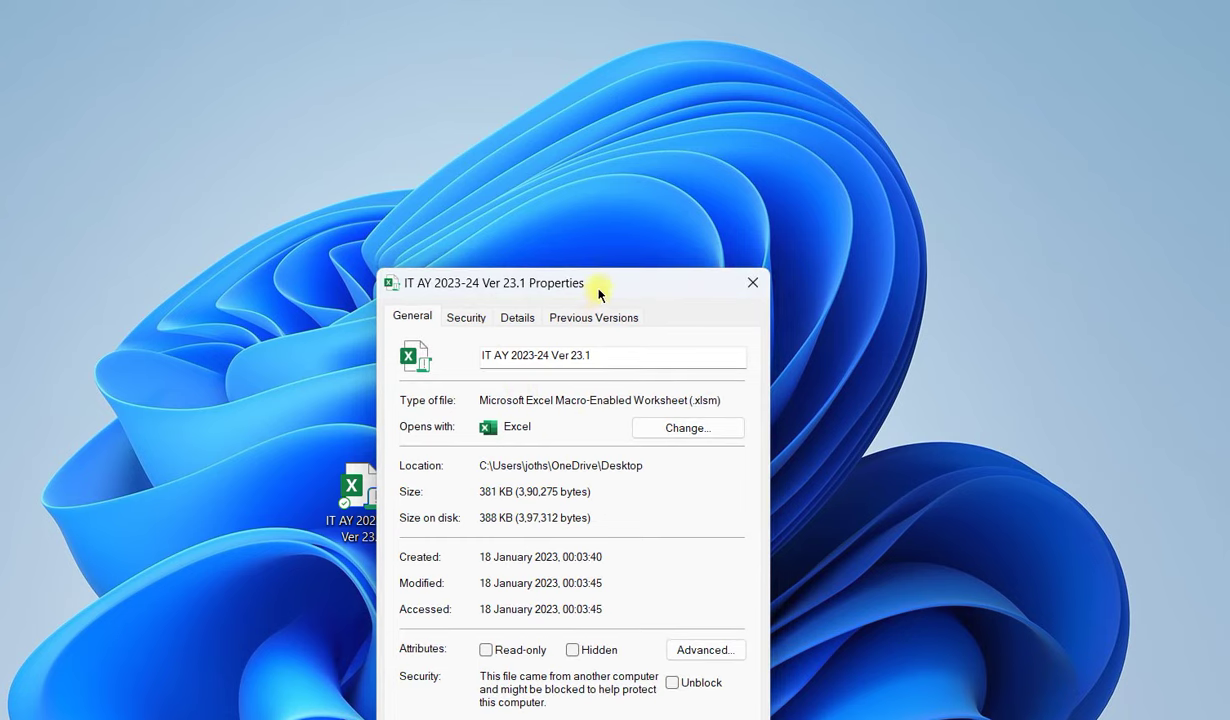
left_click_drag(596, 284, 678, 152)
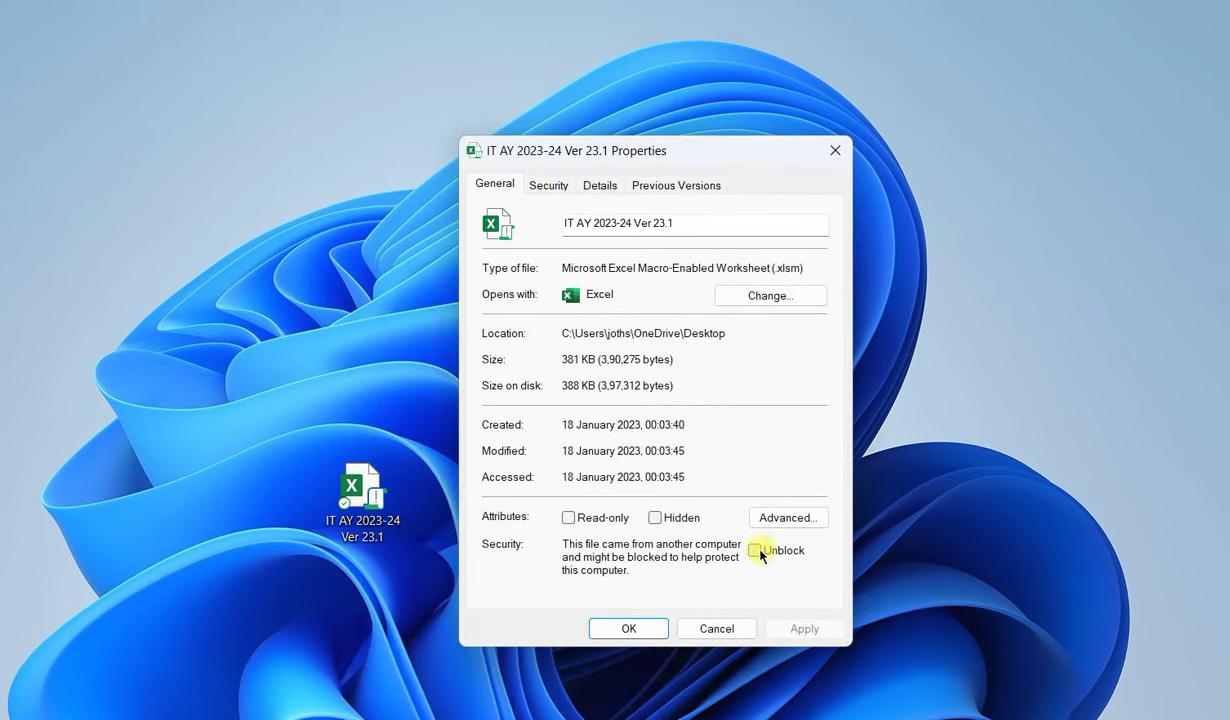
left_click(755, 551)
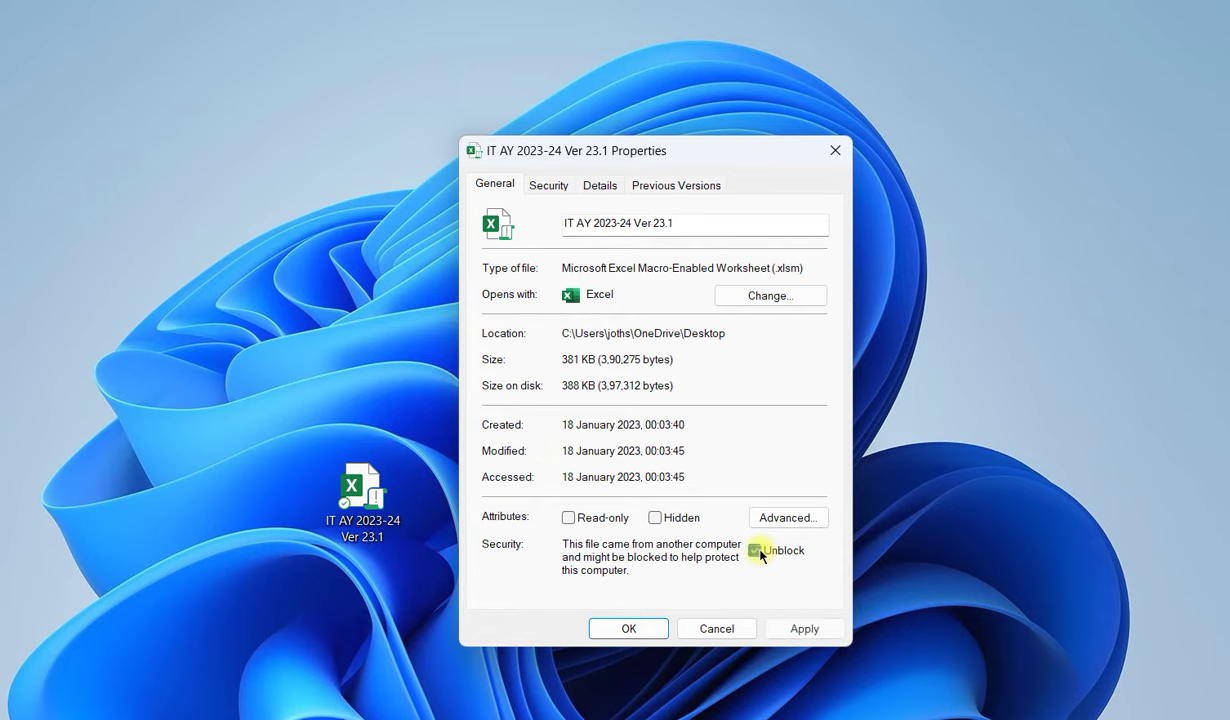
left_click(799, 630)
left_click(657, 630)
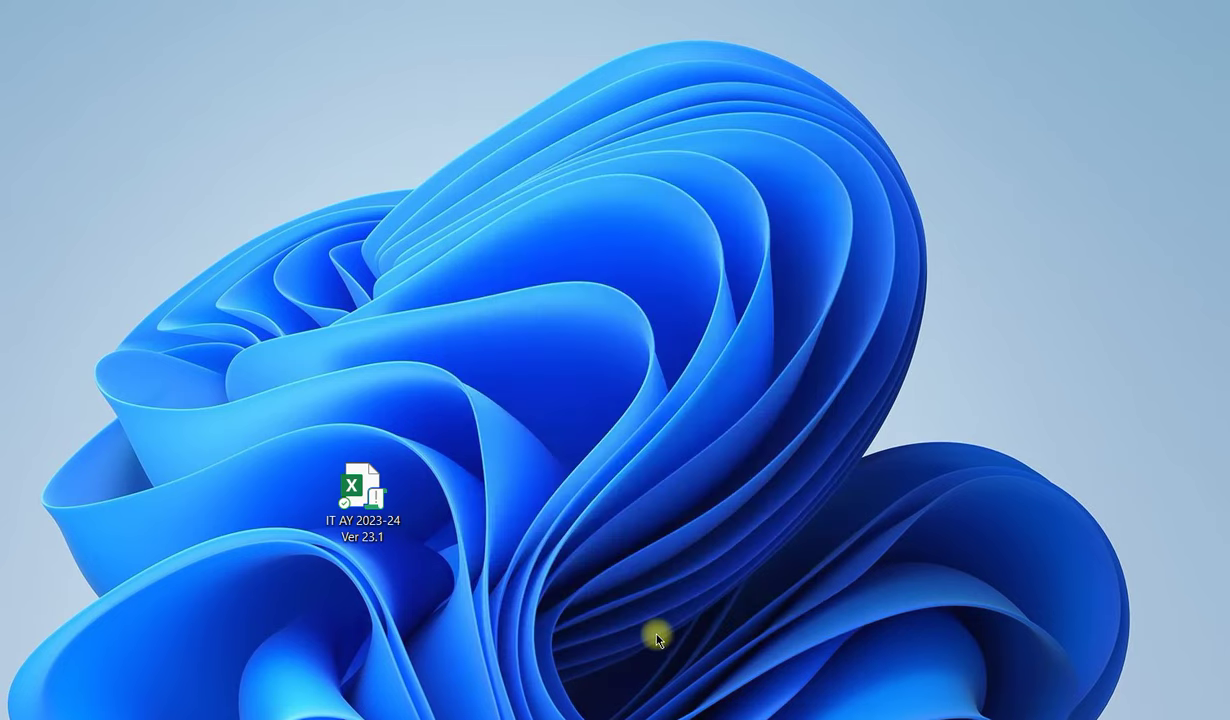
Step: Open 'IT AY 2023-24 Ver 23.1' in Excel and select the Name box on the Master form
double_click(362, 495)
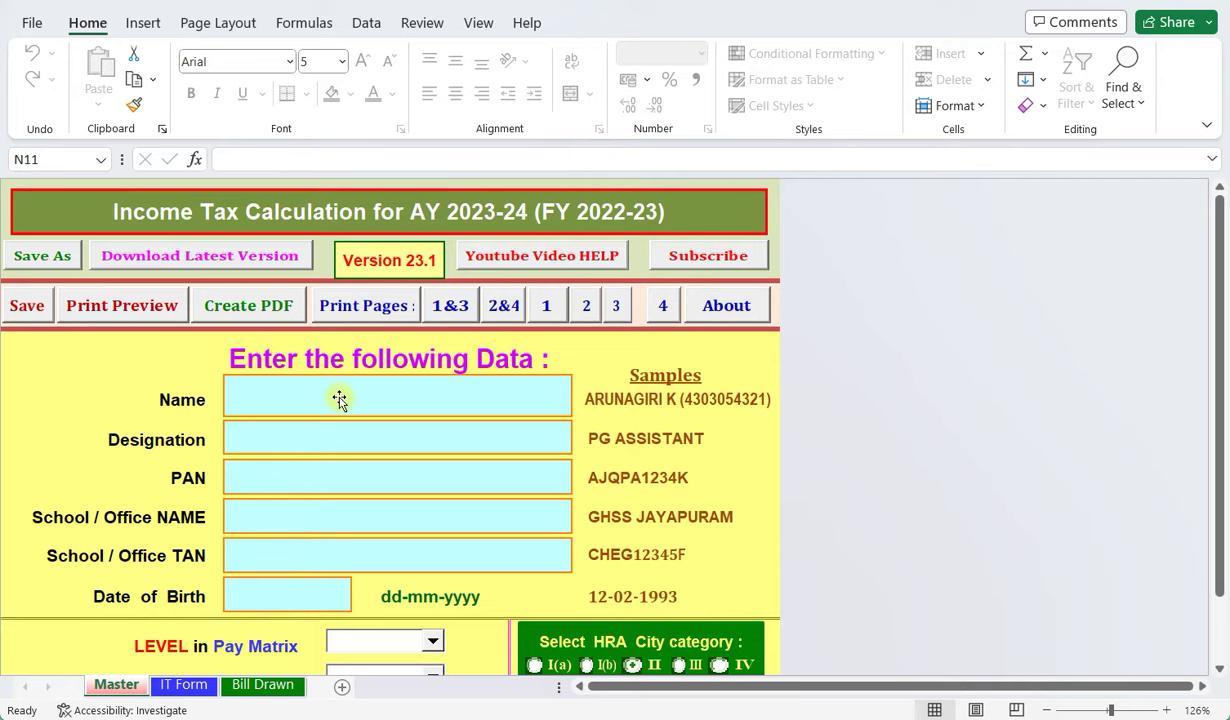
left_click(340, 399)
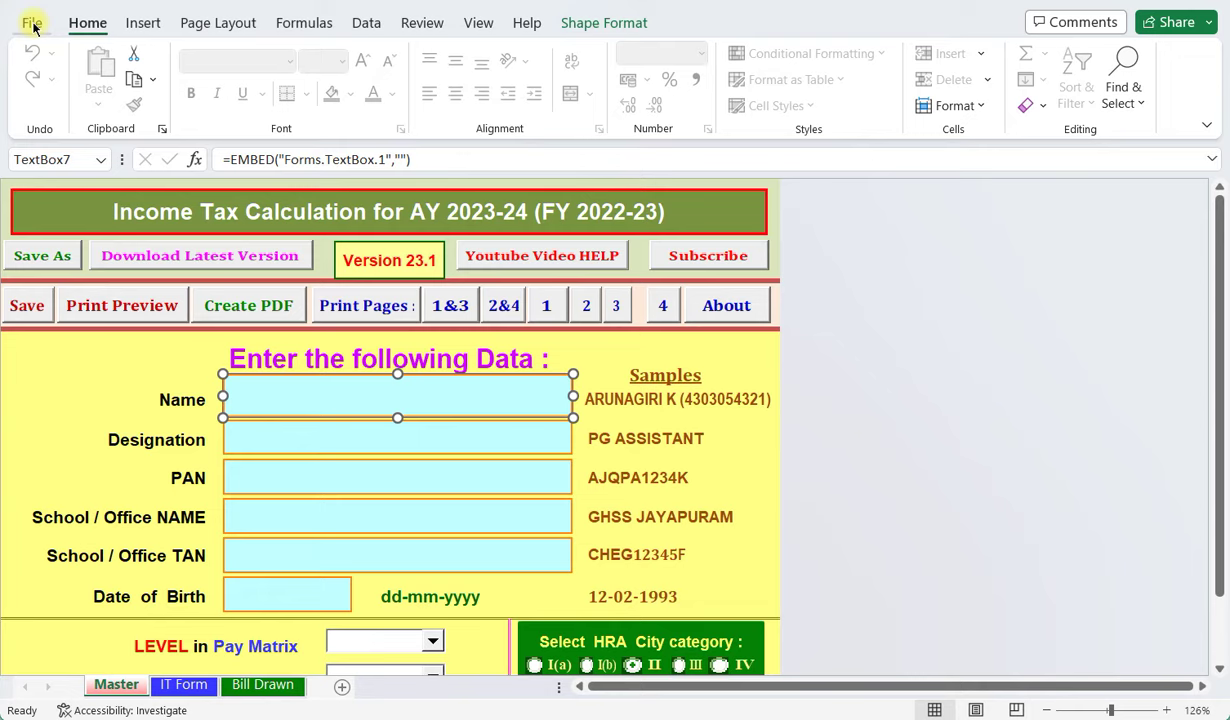
Step: Open Excel Options from the File backstage and go to the Trust Center page
left_click(33, 24)
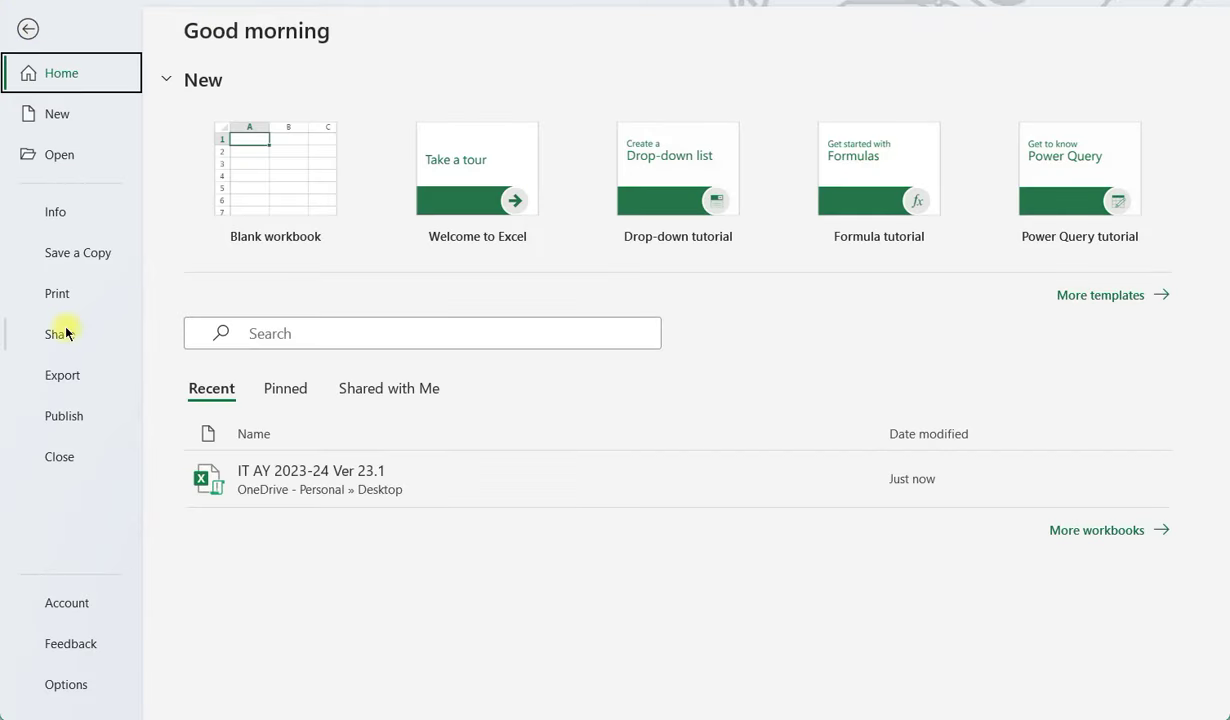
left_click(66, 685)
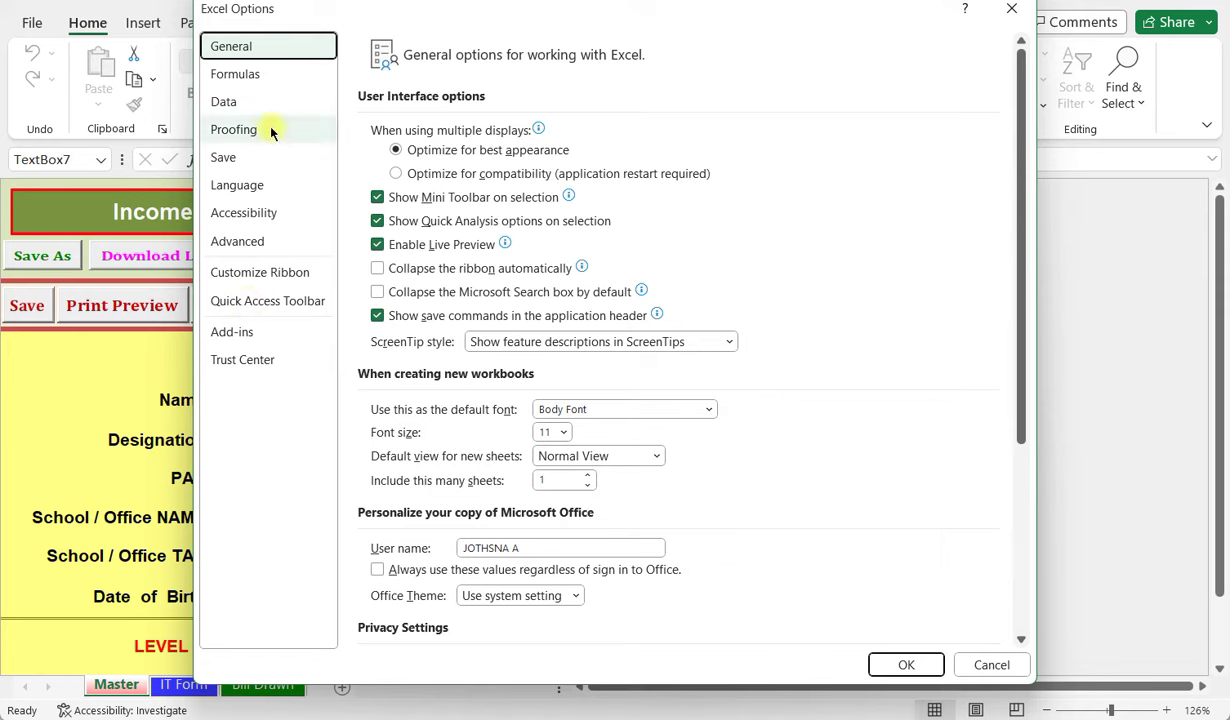
left_click(264, 366)
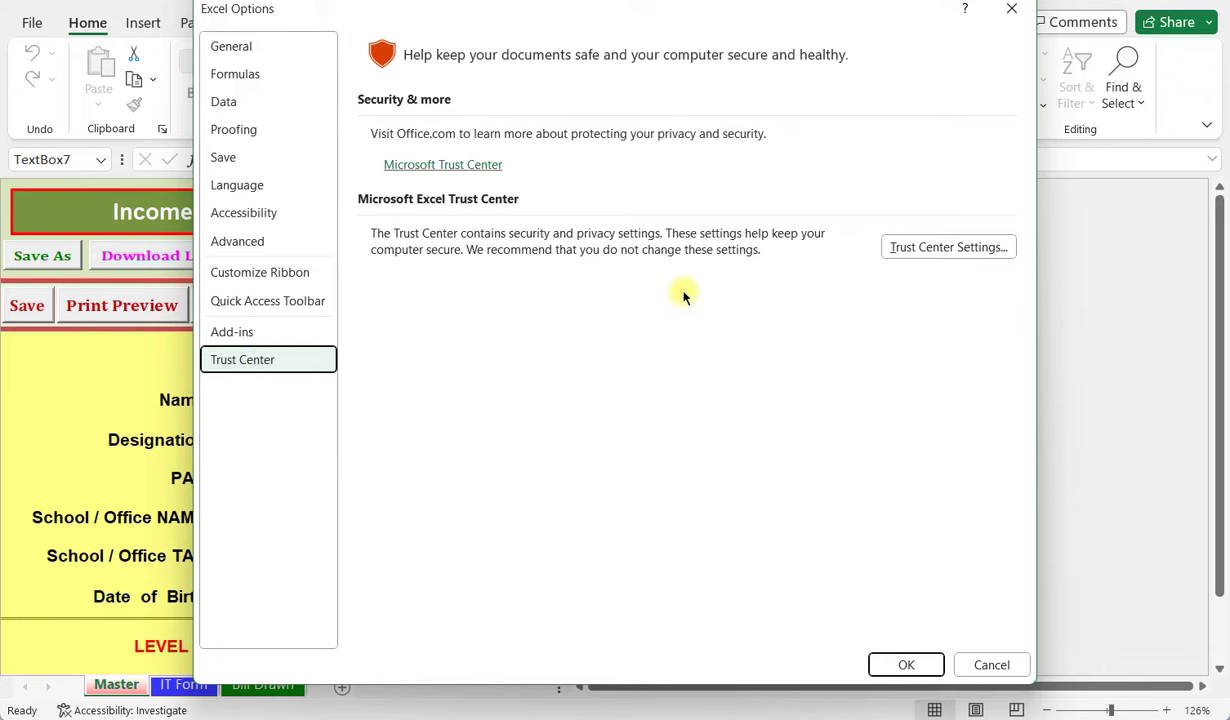
Step: Open Trust Center Settings, review ActiveX and Macro settings, and return to the Message Bar page
left_click(953, 248)
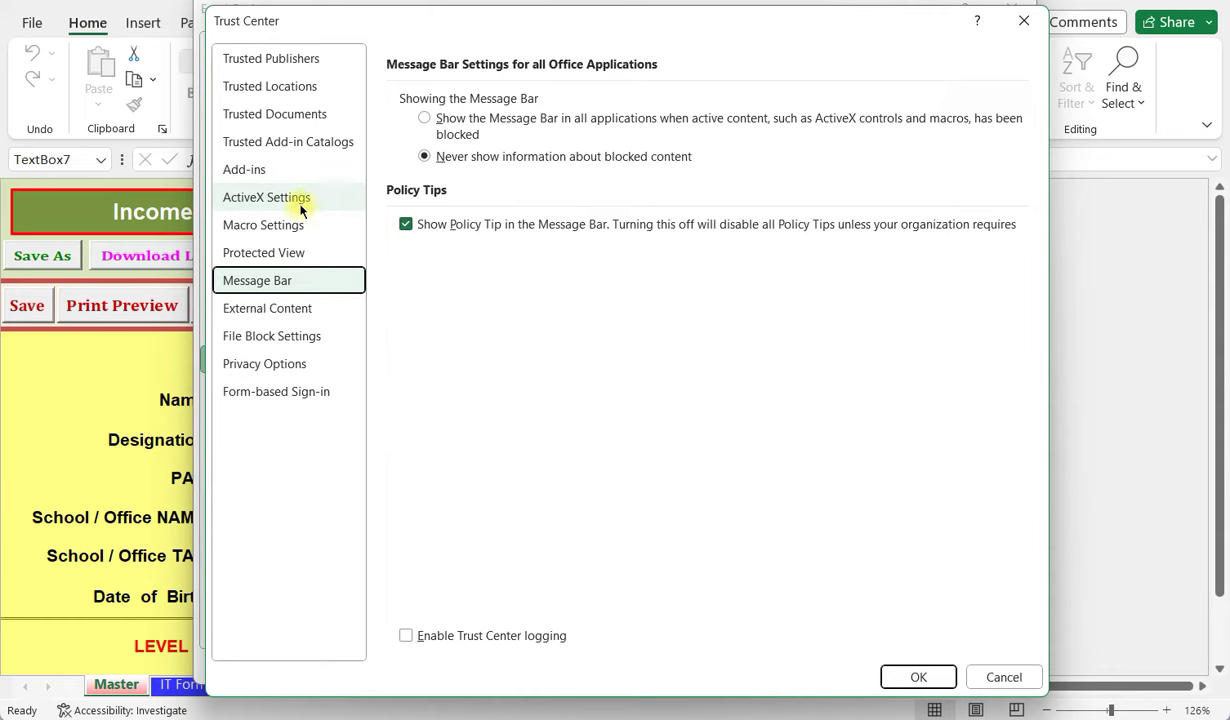
left_click(300, 207)
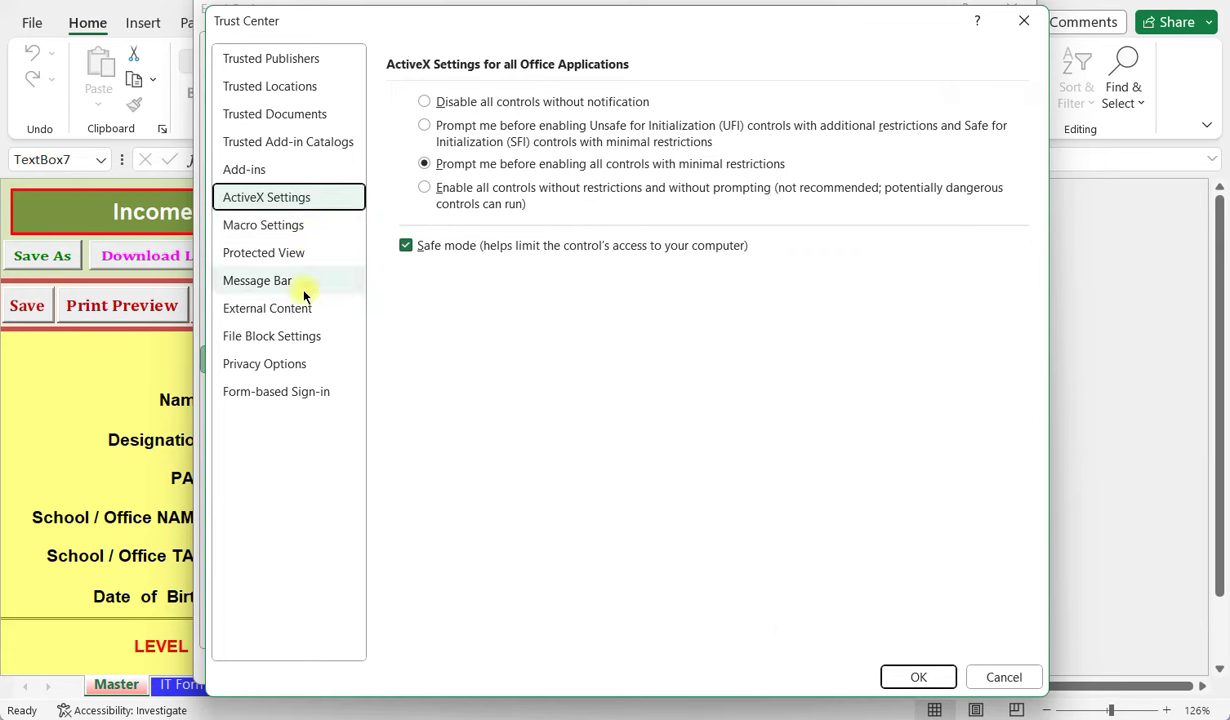
left_click(298, 233)
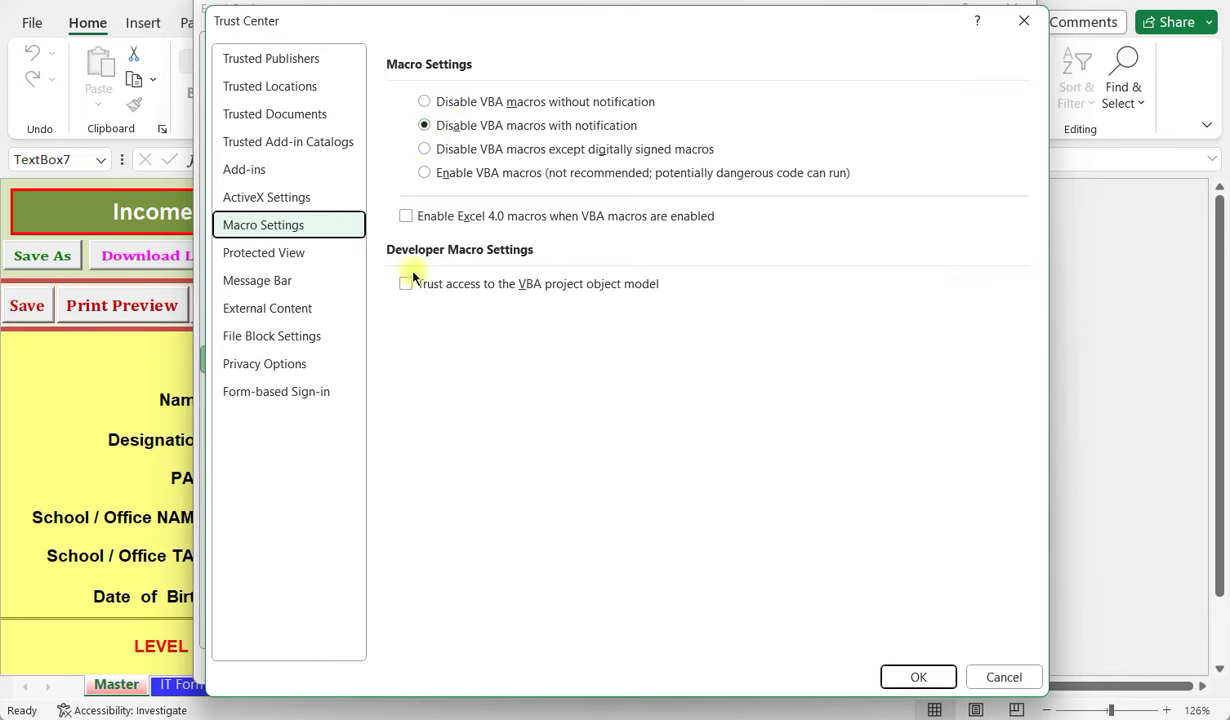
left_click(306, 285)
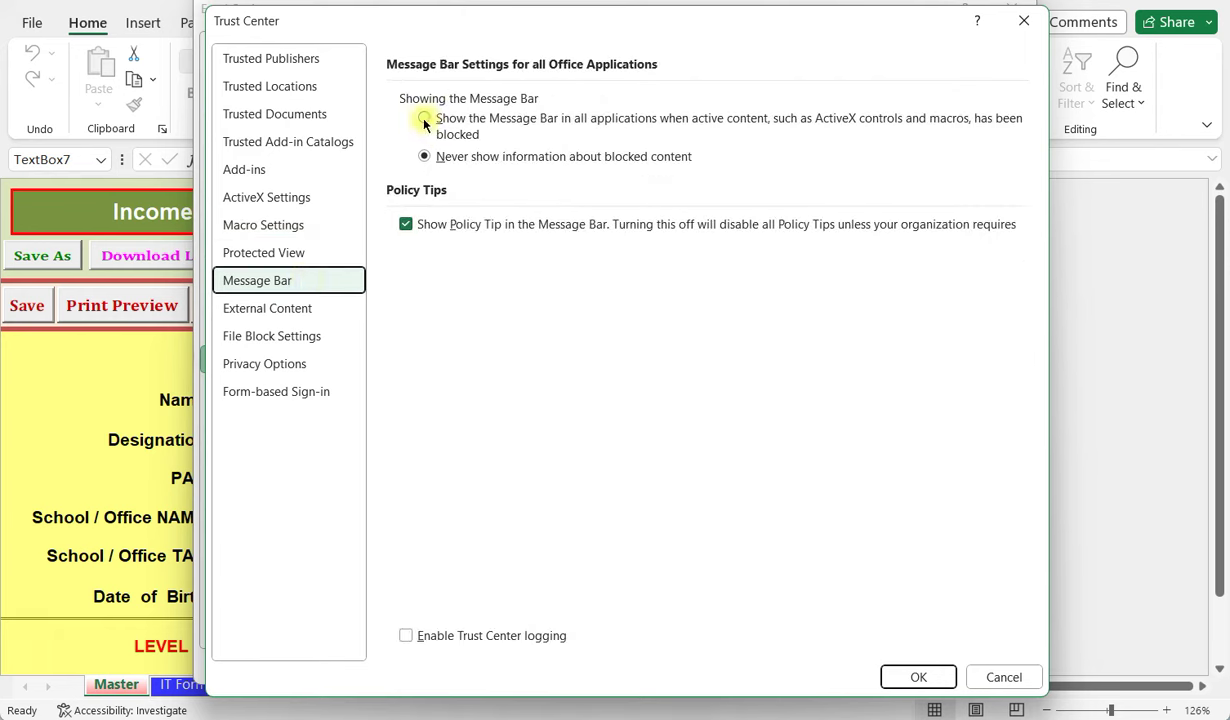
Step: Show the Message Bar in all applications when active content is blocked, and confirm both dialogs
left_click(424, 120)
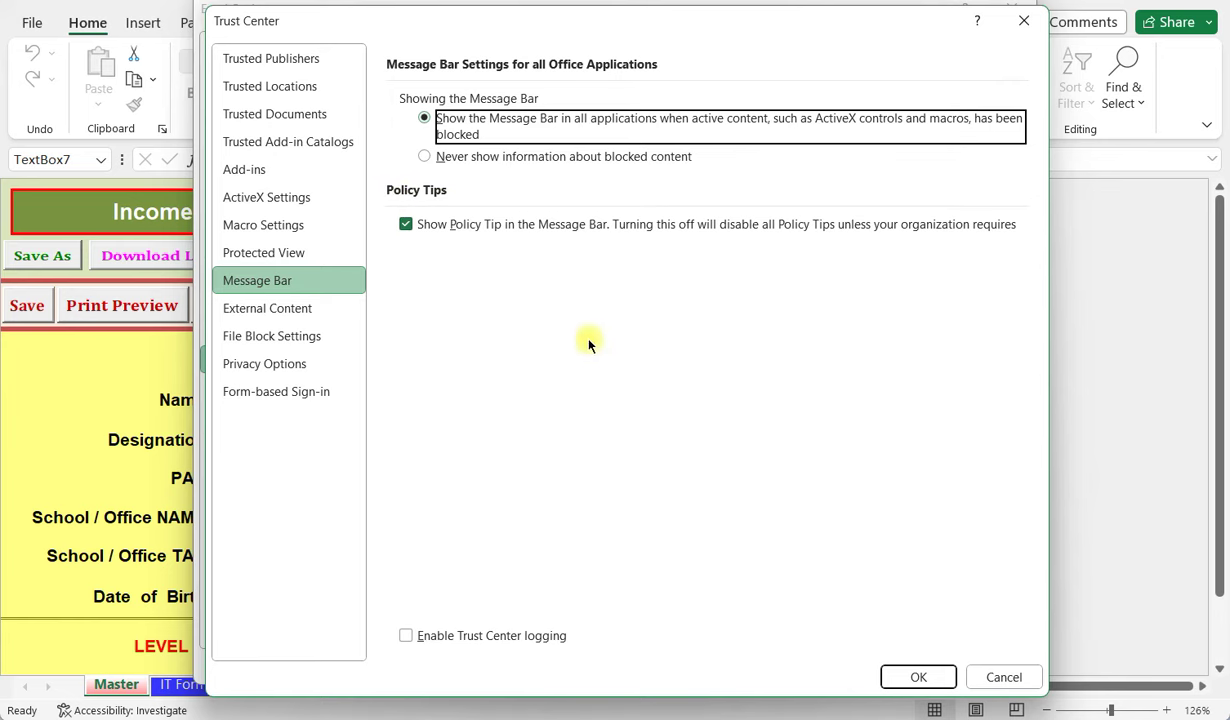
left_click(913, 677)
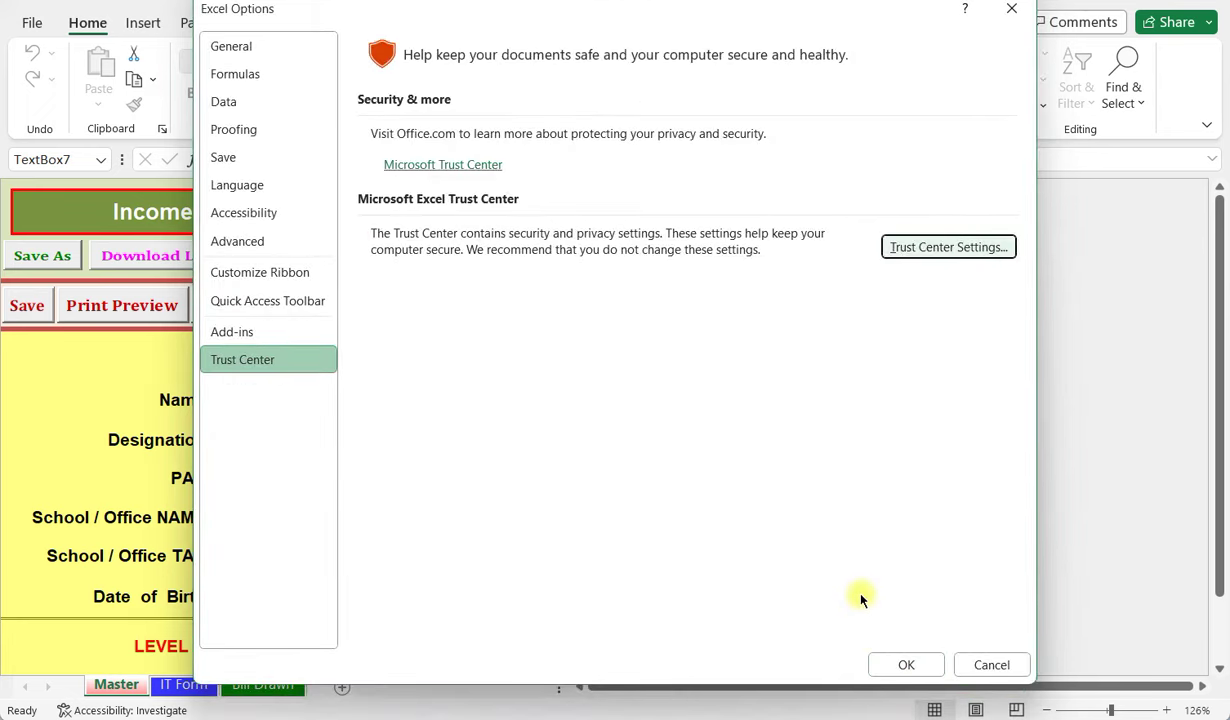
left_click(899, 665)
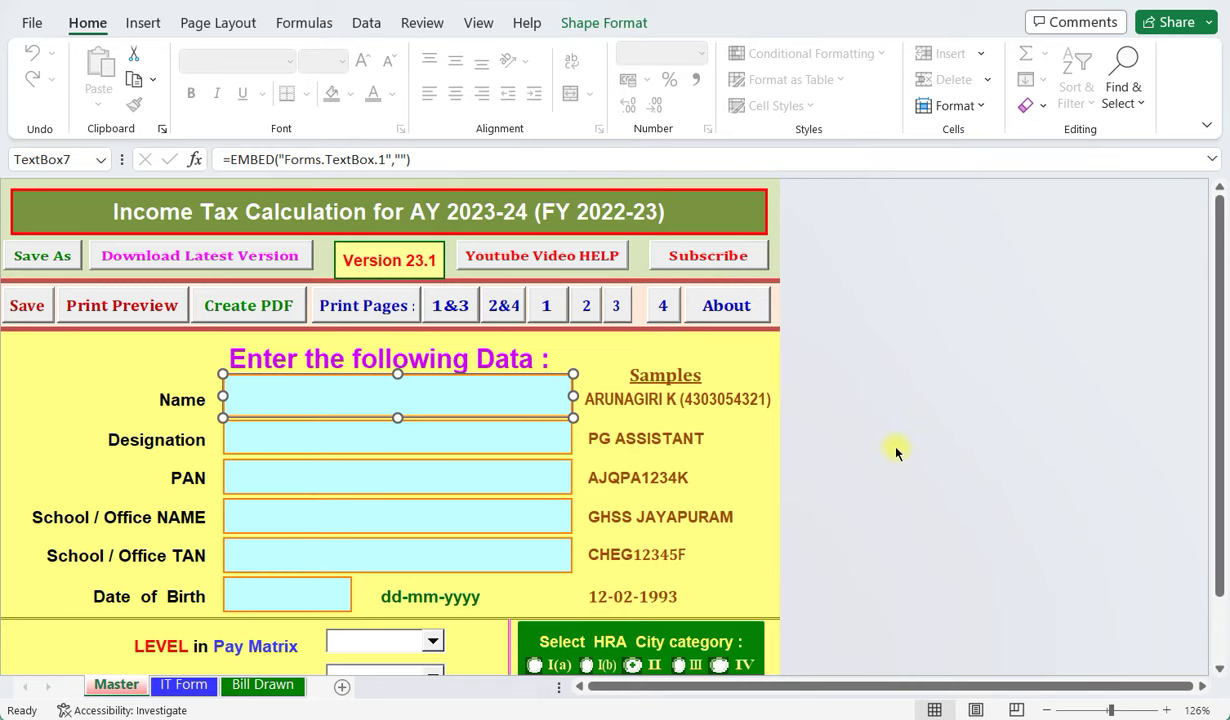
Step: Close Excel and reopen the 'IT AY 2023-24 Ver 23.1' workbook from the desktop
left_click(1205, 1)
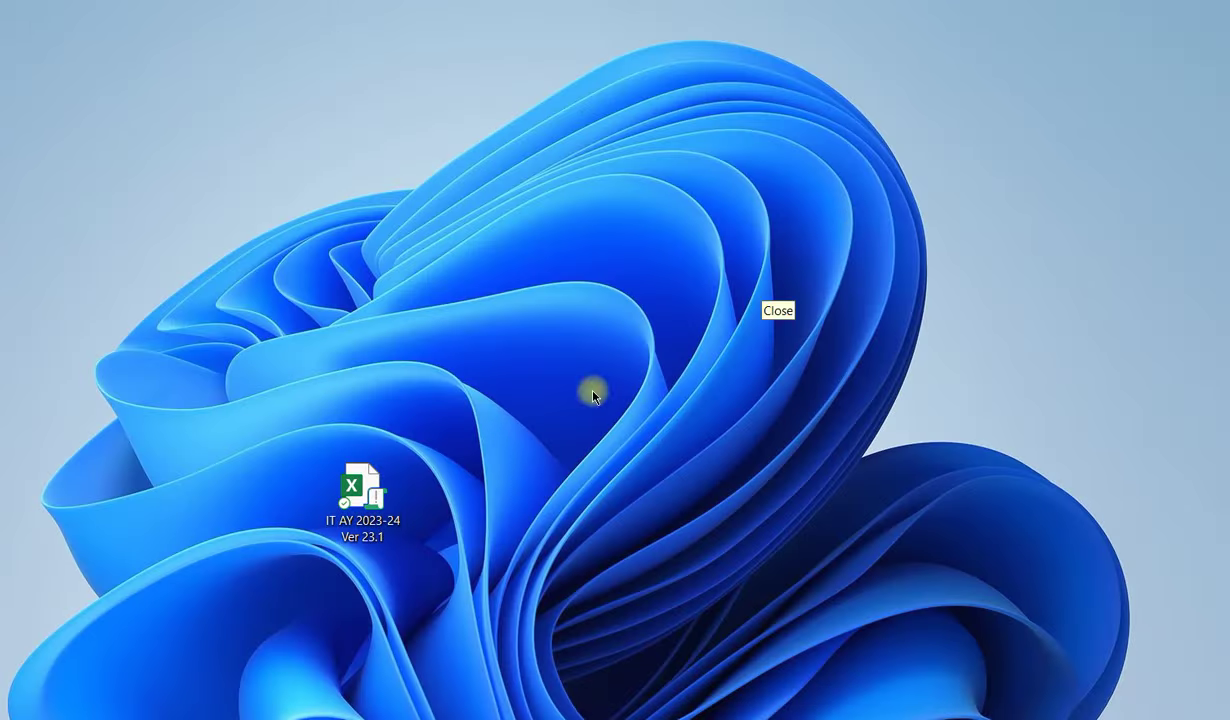
double_click(373, 487)
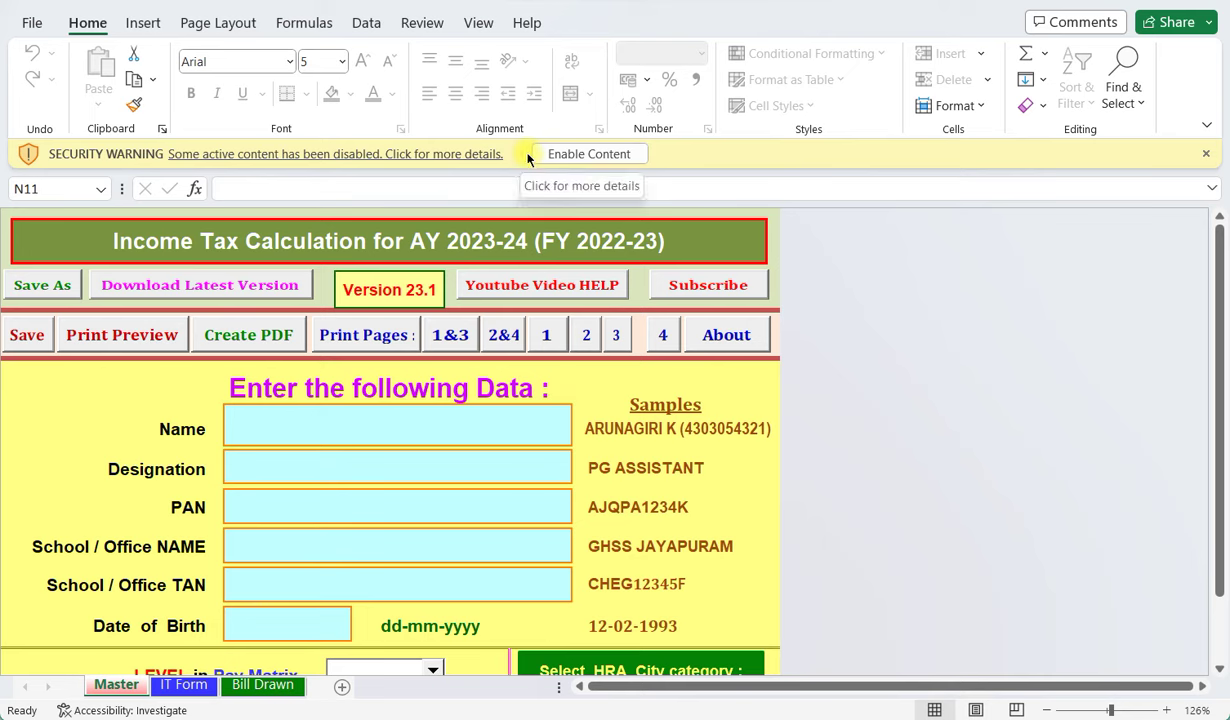
Step: Enable the workbook's content, type 'ASDF' into the Name box, then close Excel
left_click(587, 154)
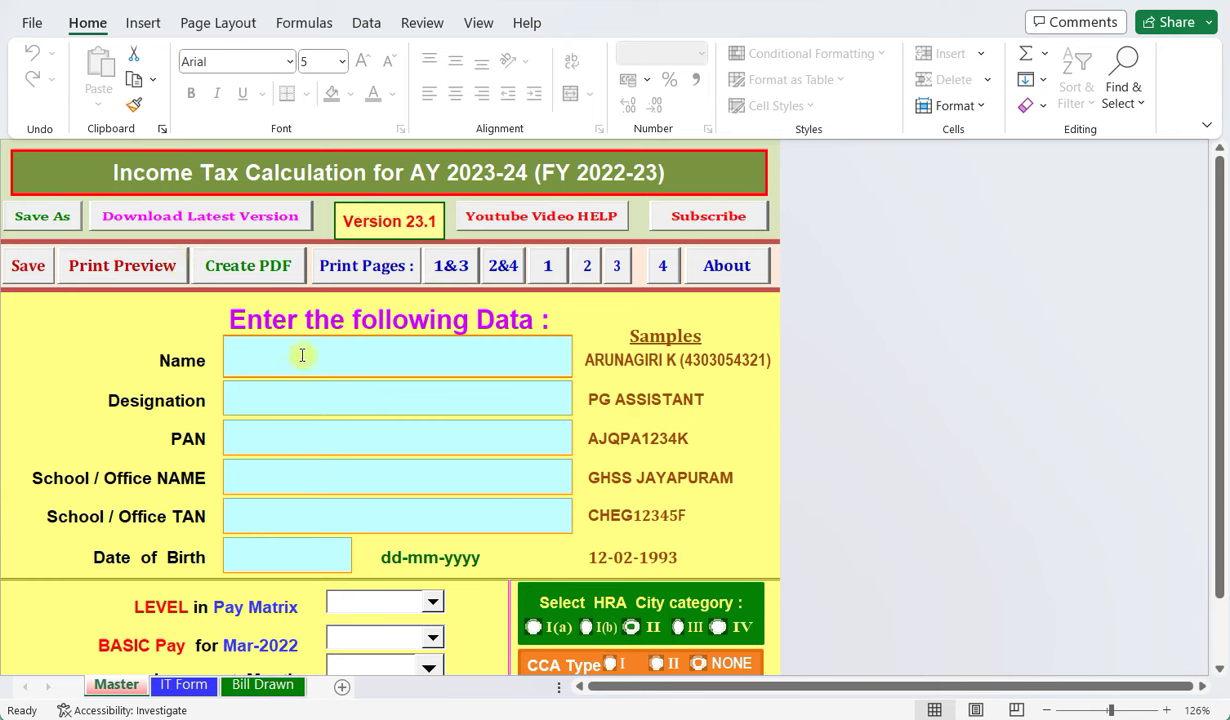
double_click(302, 355)
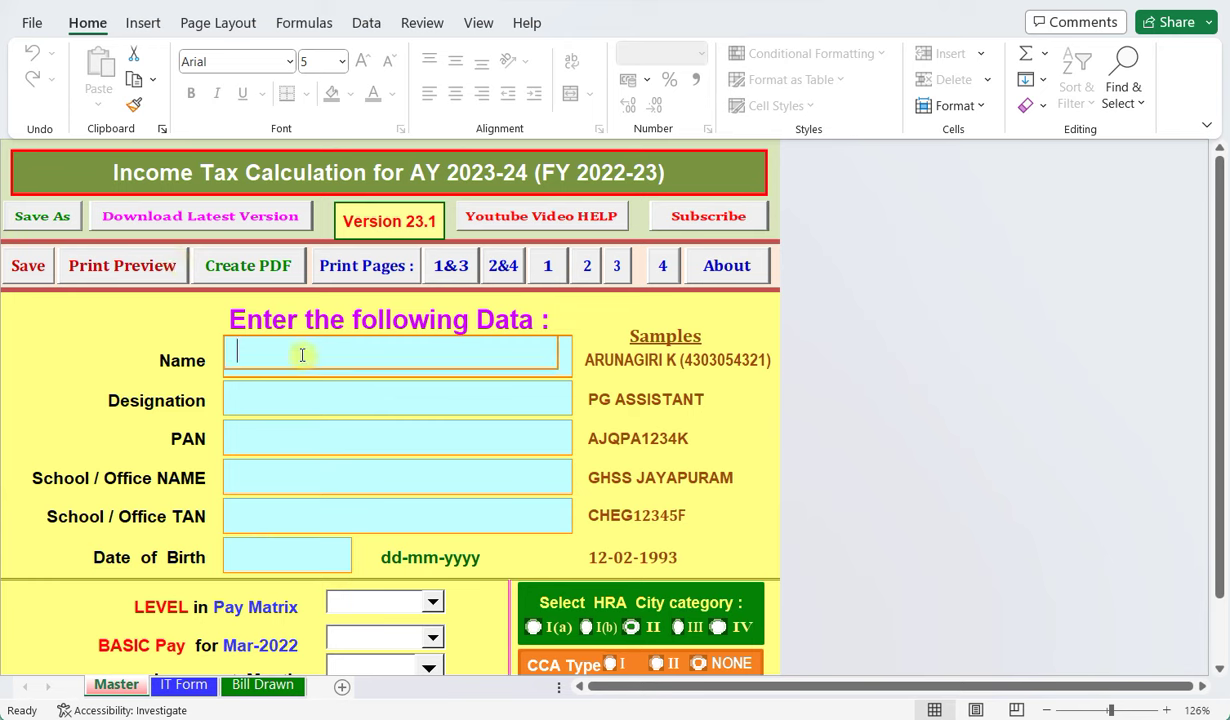
type("A")
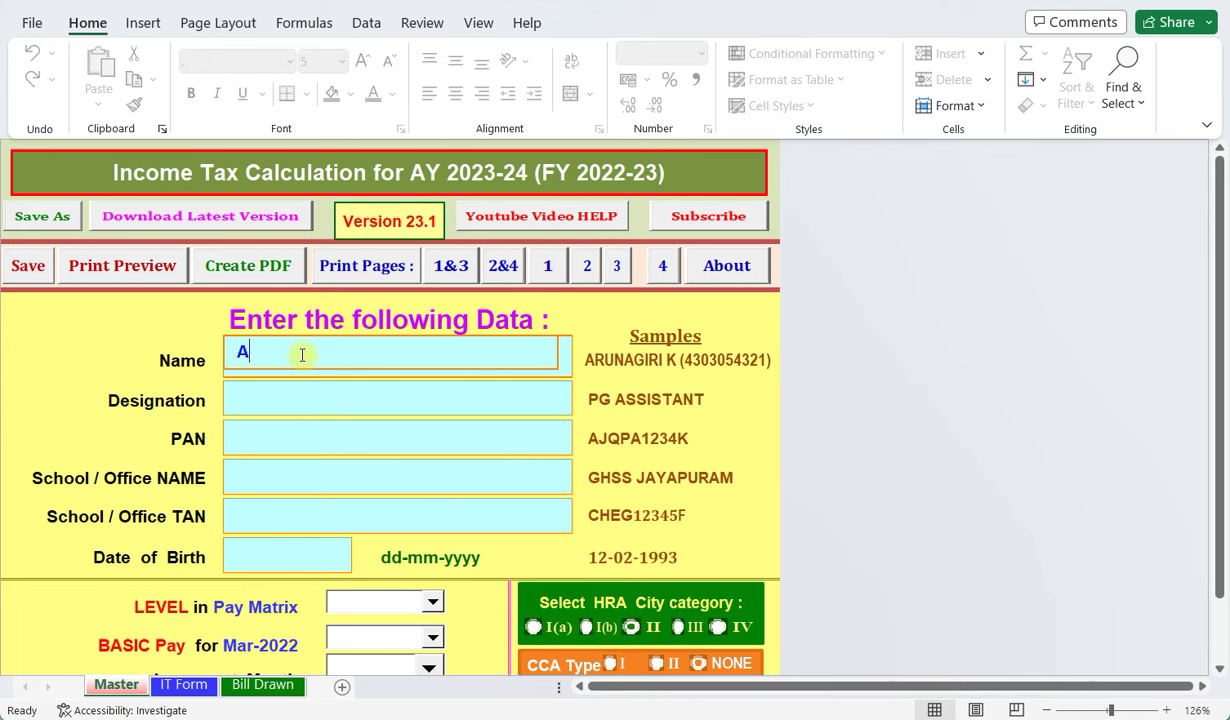
type("SDF")
left_click(1200, 6)
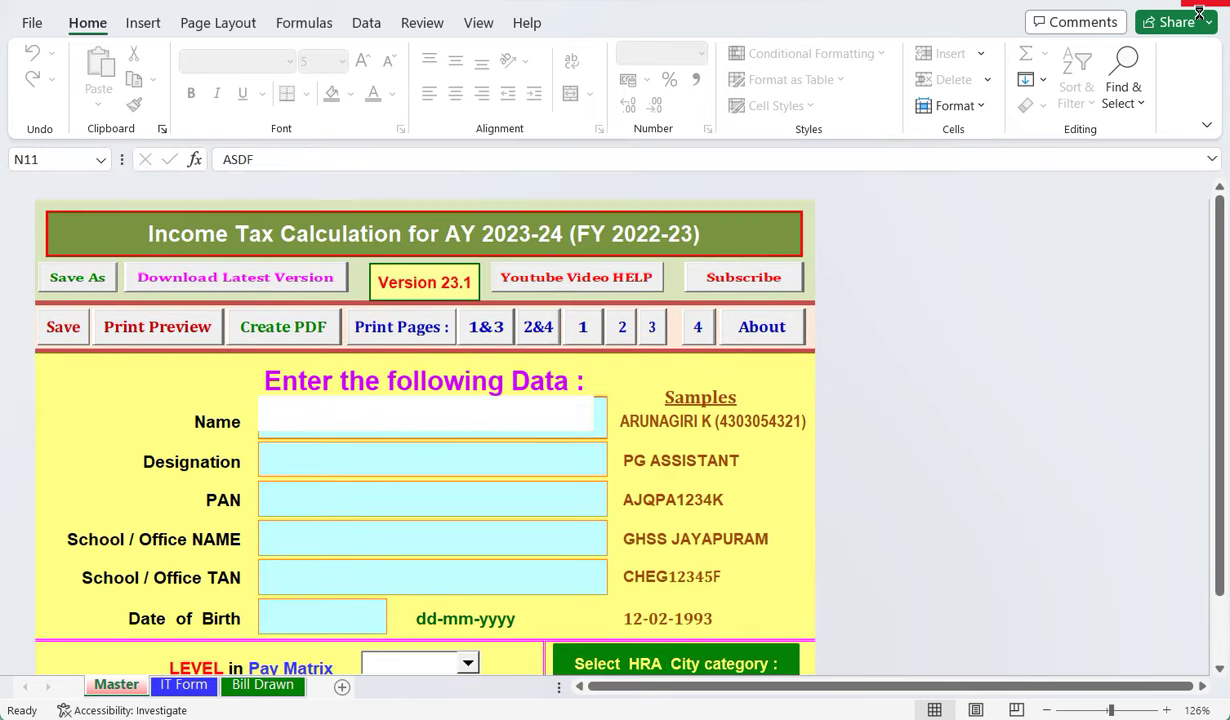